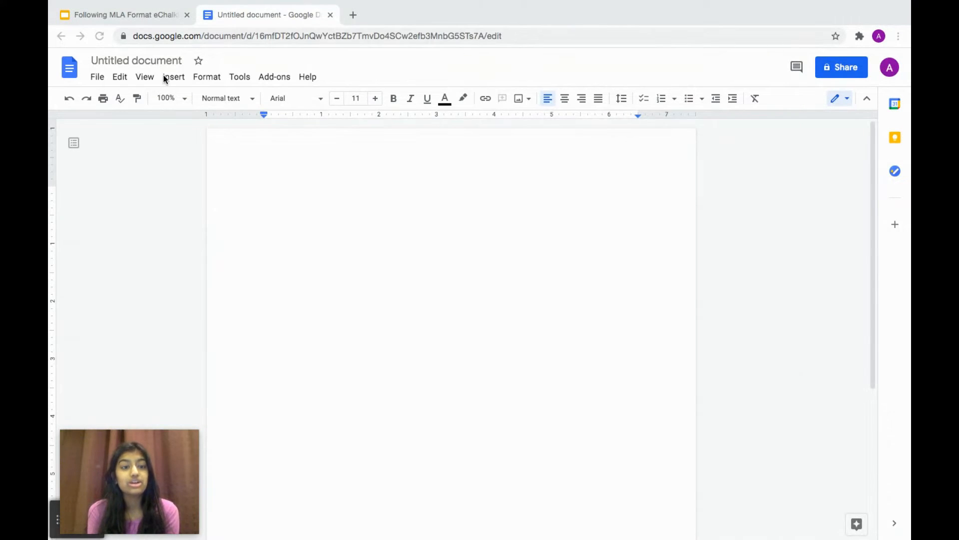
# - Select the 'Untitled document' title box of the new blank Google Doc
pyautogui.click(153, 59)
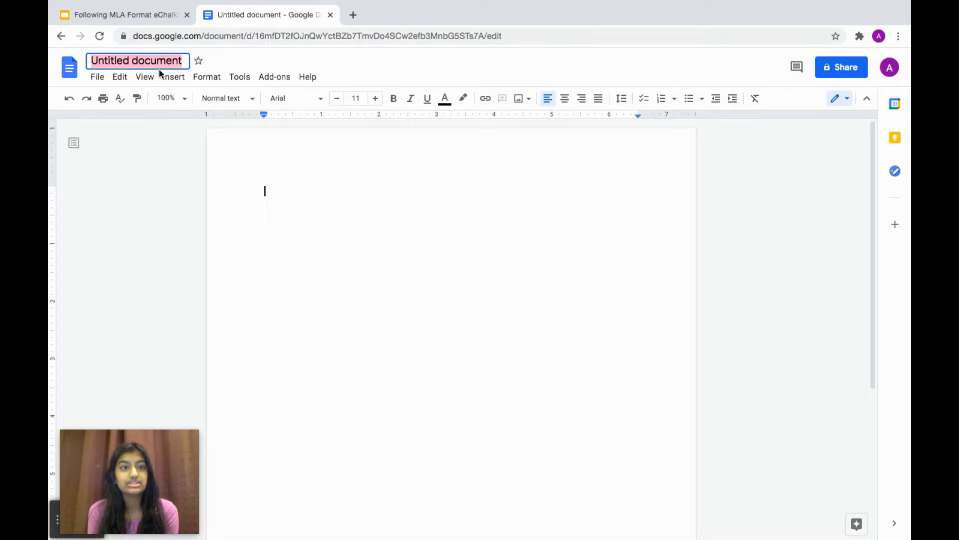
# - Name the document 'eCore MLA Format Doc', correcting the mistyped letter
pyautogui.write('e')
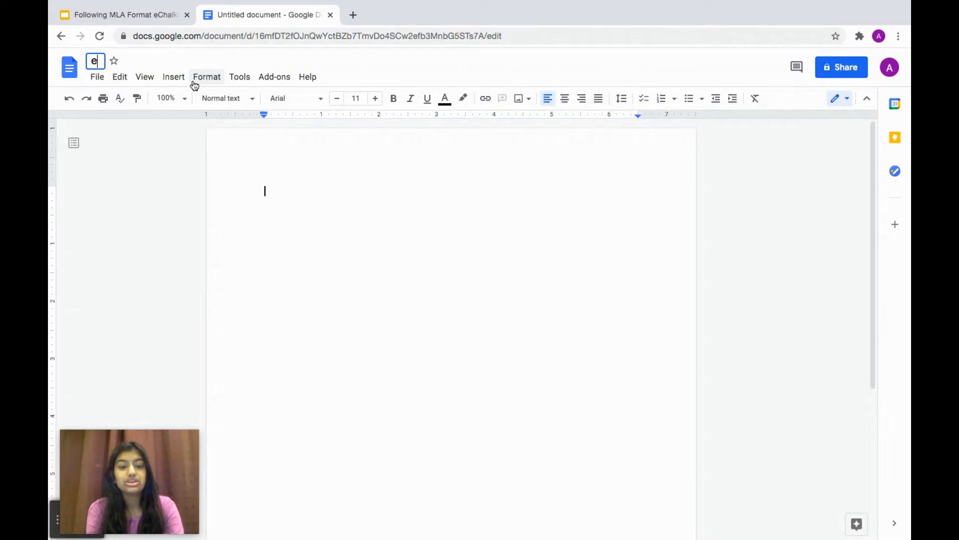
pyautogui.write('Core MLA ')
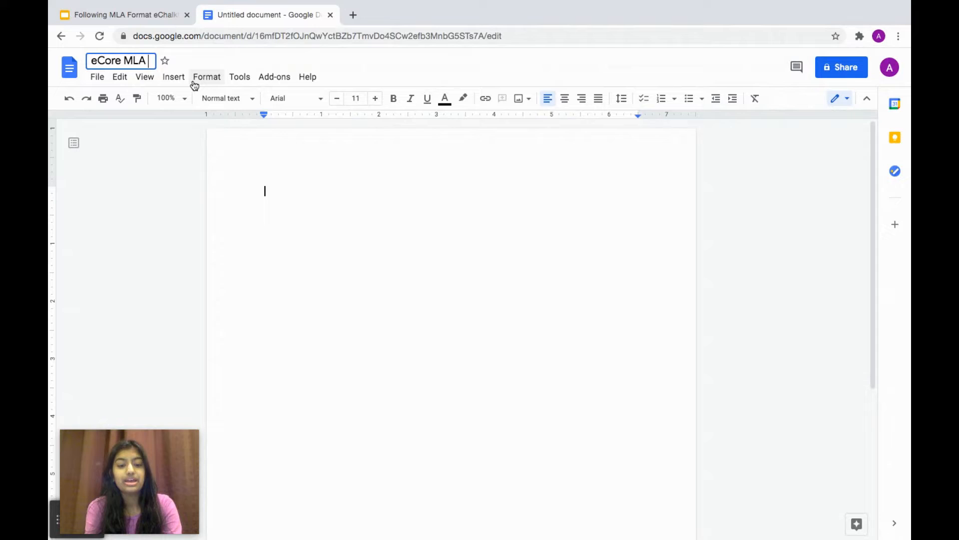
pyautogui.write('Format DOc')
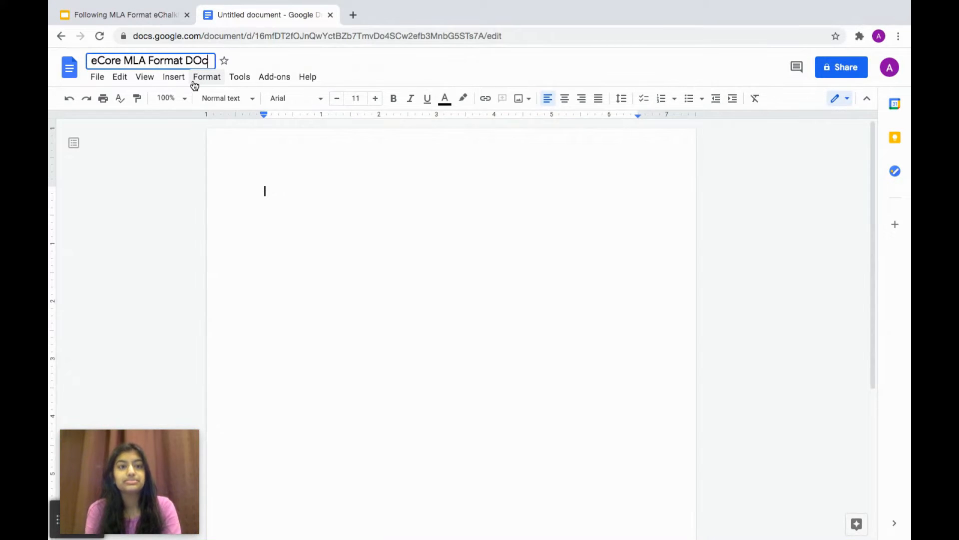
pyautogui.press('BackSpace')
pyautogui.press('BackSpace')
pyautogui.write('oc')
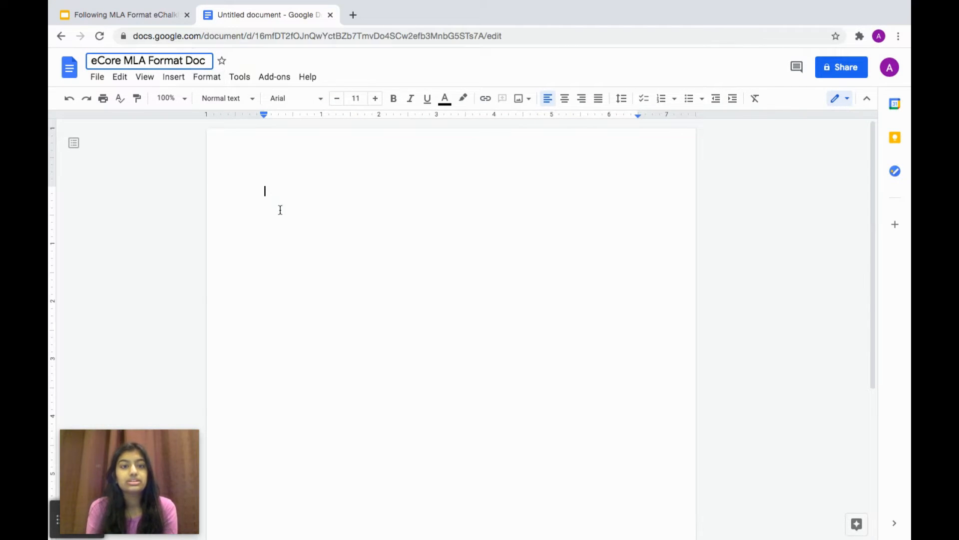
pyautogui.click(292, 192)
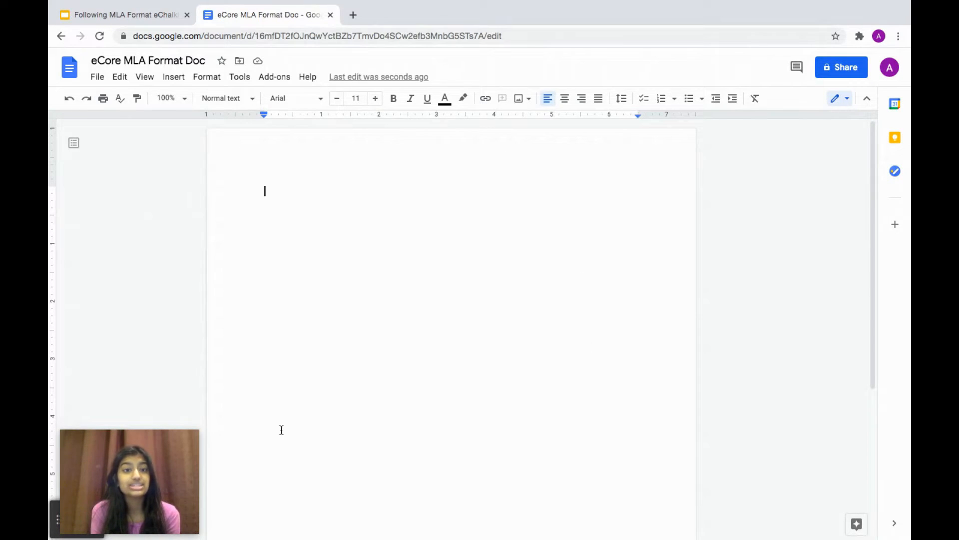
pyautogui.click(97, 78)
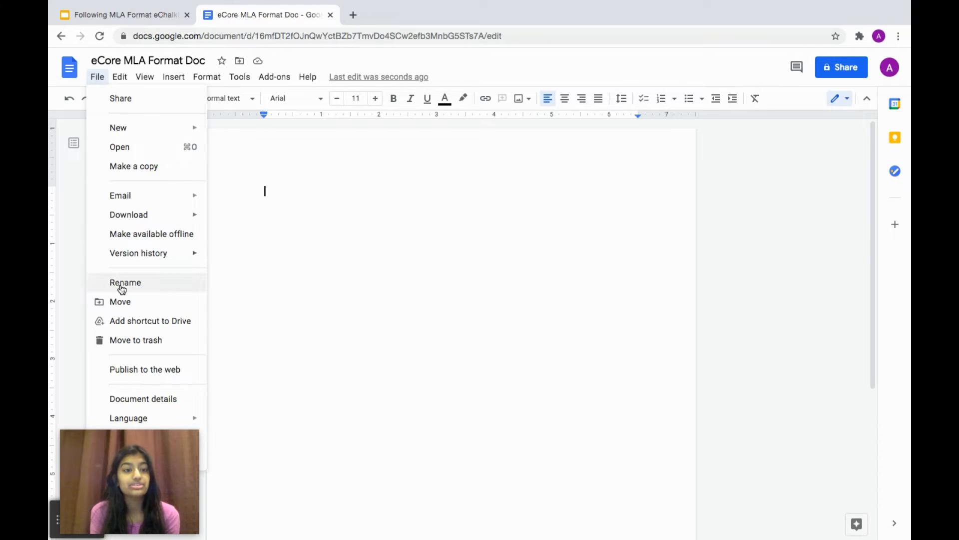
pyautogui.click(134, 442)
pyautogui.moveTo(132, 466); pyautogui.dragTo(800, 439)
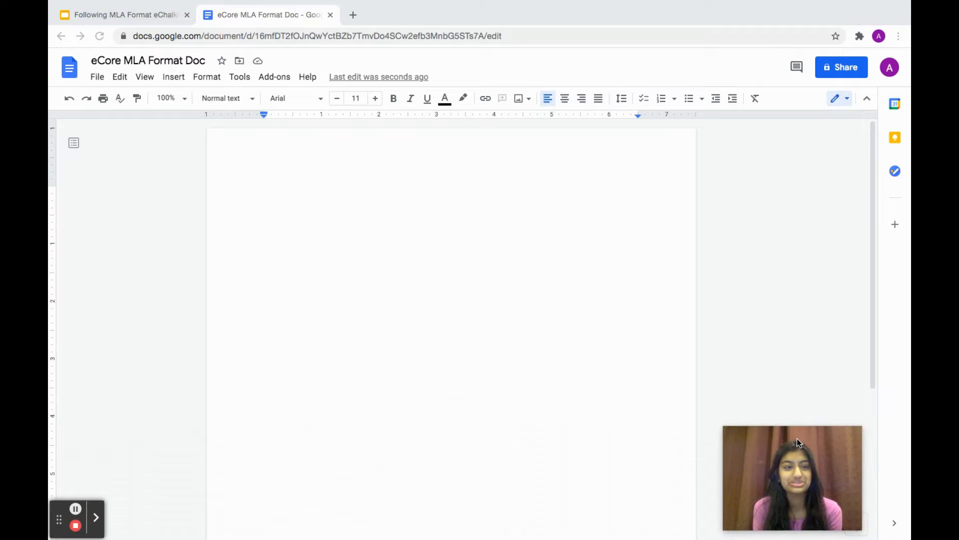
pyautogui.click(96, 78)
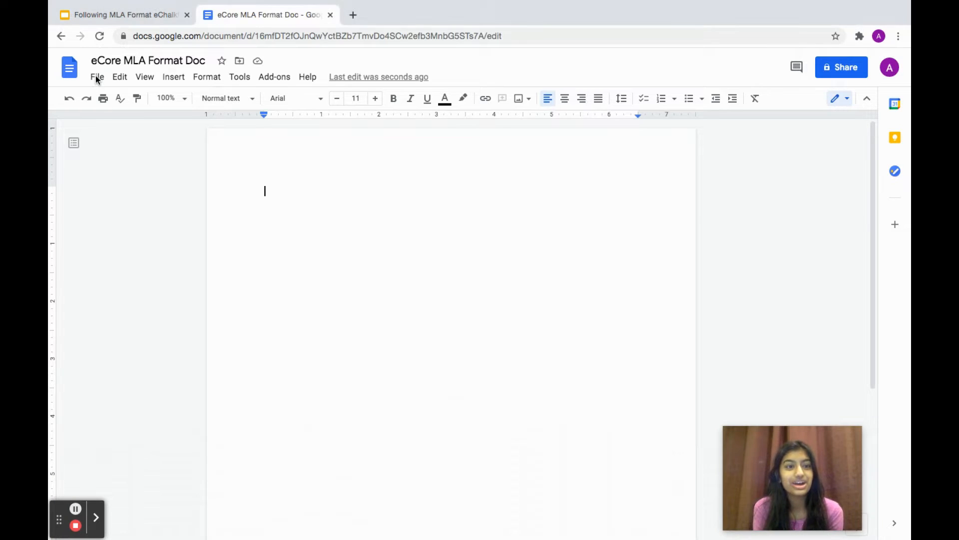
pyautogui.click(98, 78)
pyautogui.click(136, 441)
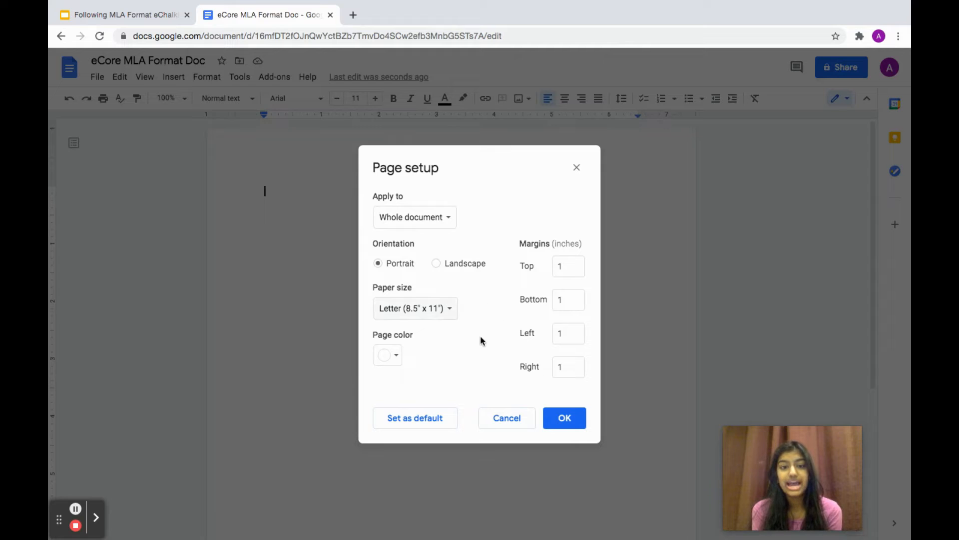
pyautogui.click(568, 418)
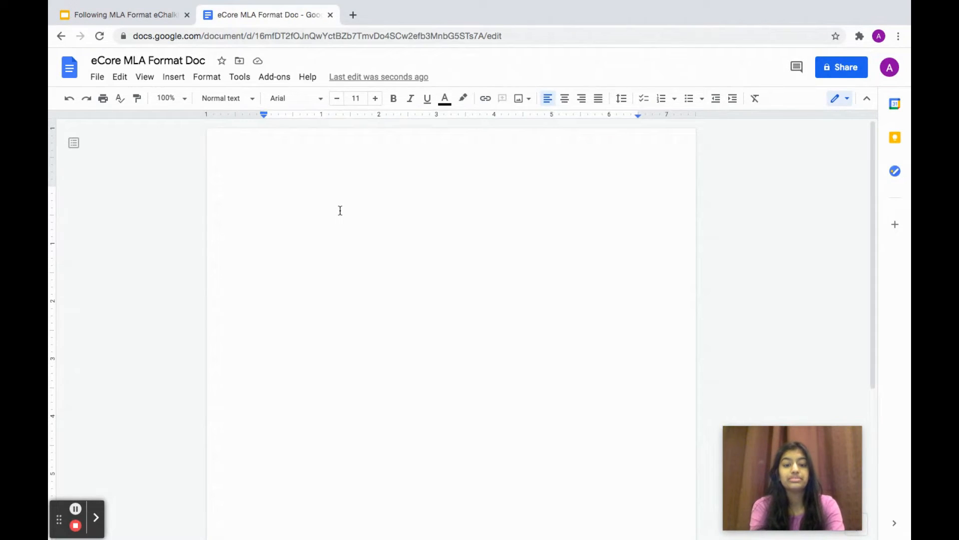
# - Type the student's name, the teacher's name and 'English I' on separate lines
pyautogui.press('Return')
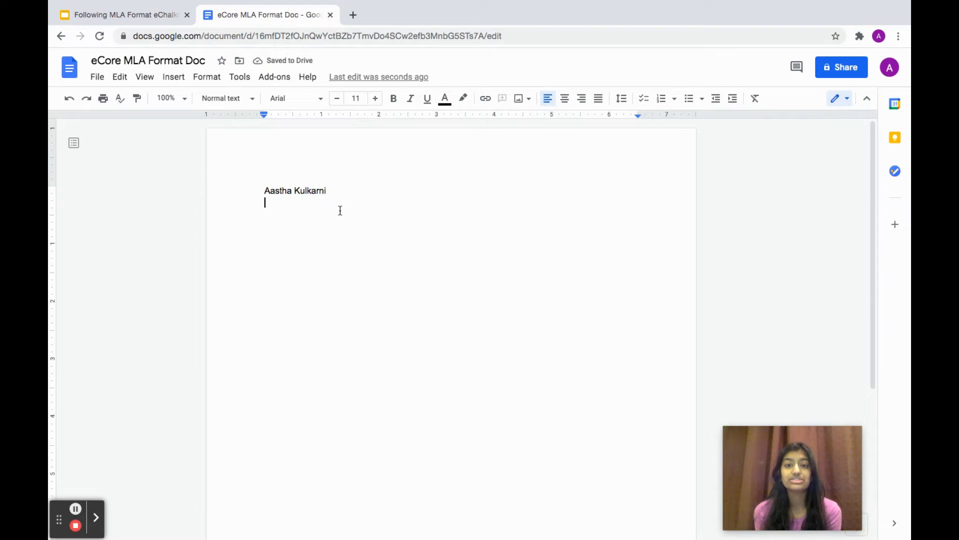
pyautogui.write('Mr. Smith')
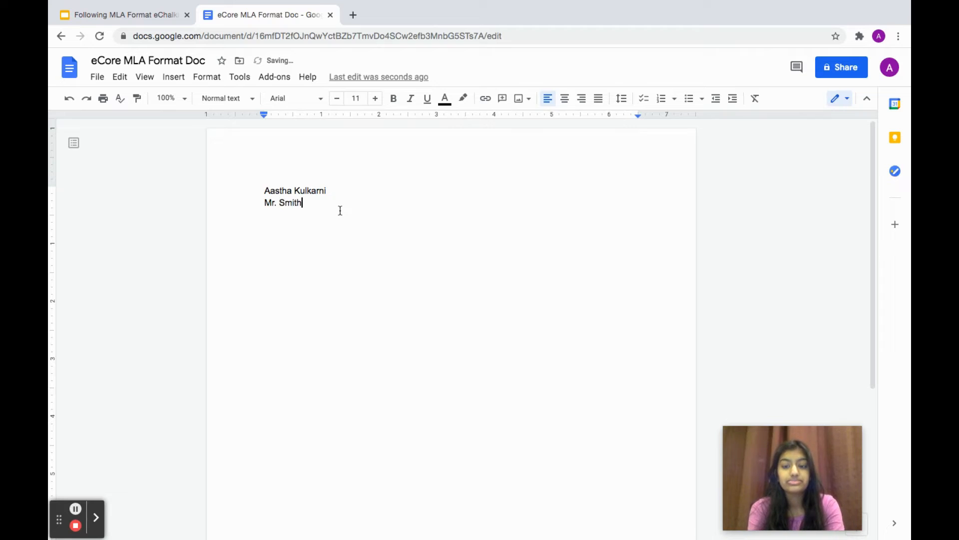
pyautogui.press('Return')
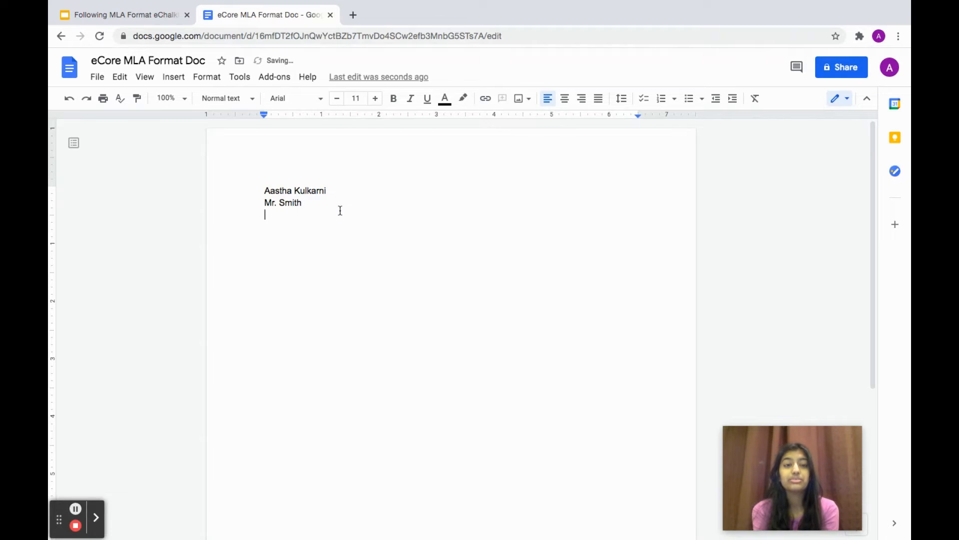
pyautogui.write('Englishl=')
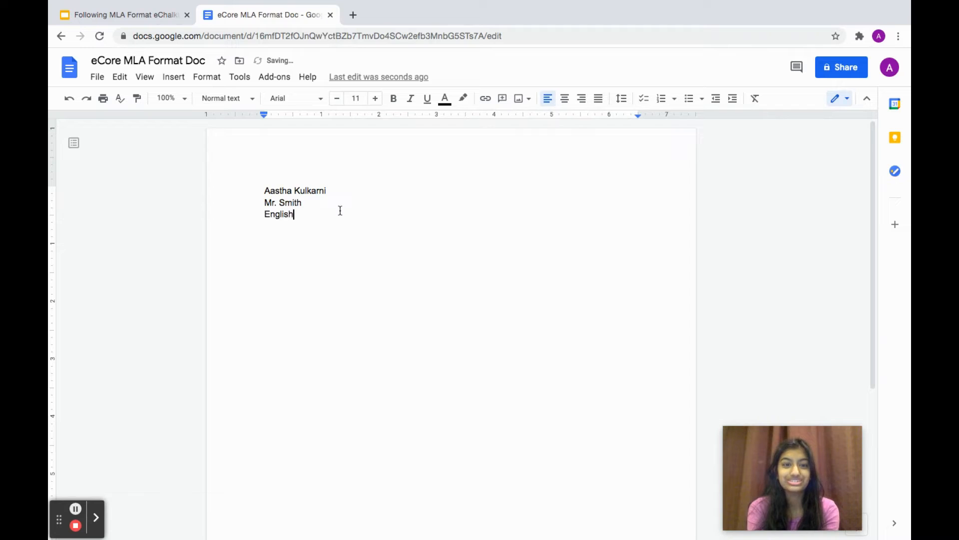
pyautogui.press('BackSpace')
pyautogui.press('BackSpace')
pyautogui.press('BackSpace')
pyautogui.write('I')
pyautogui.press('Return')
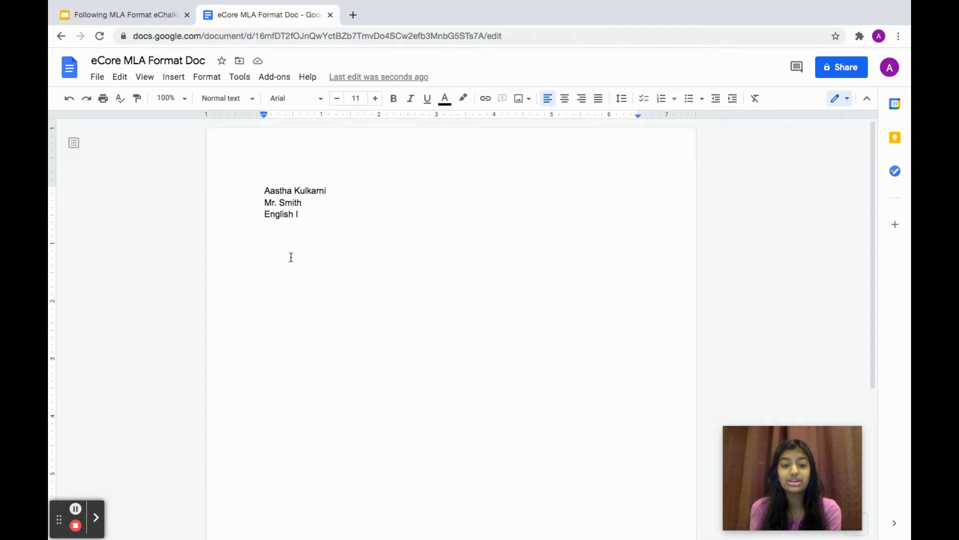
# - Add the date '10 May 2021' and start an unindented line below it
pyautogui.write('5/10/2021')
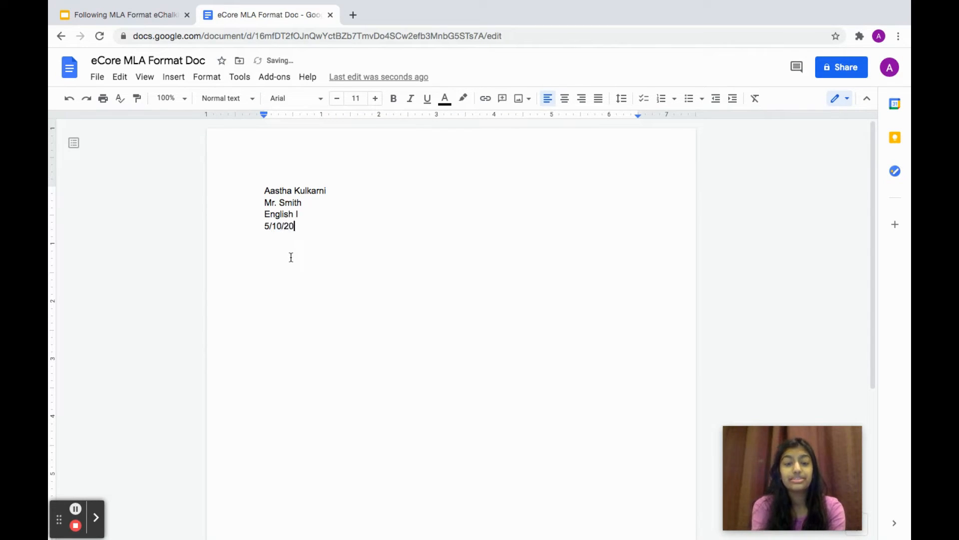
pyautogui.press('BackSpace')
pyautogui.press('BackSpace')
pyautogui.press('BackSpace')
pyautogui.press('BackSpace')
pyautogui.press('BackSpace')
pyautogui.press('BackSpace')
pyautogui.press('BackSpace')
pyautogui.press('BackSpace')
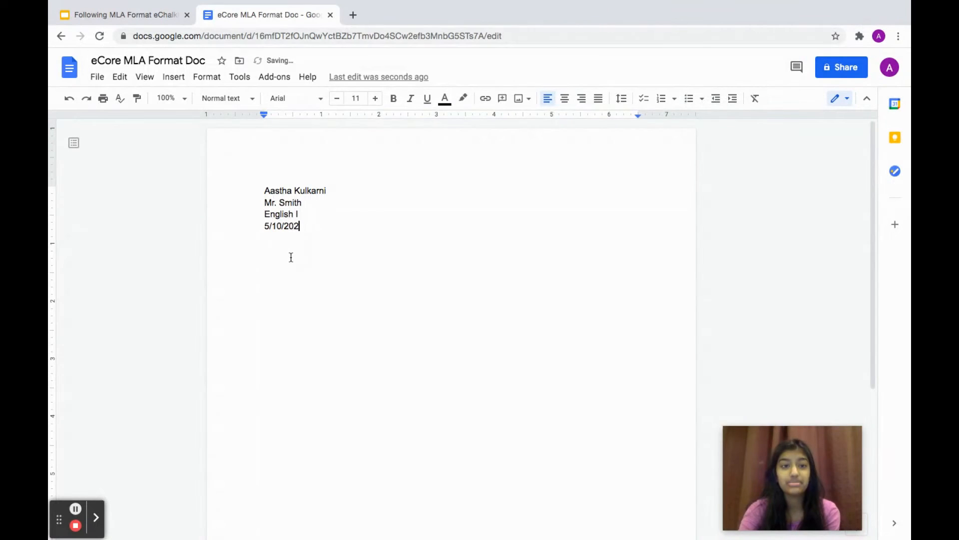
pyautogui.press('BackSpace')
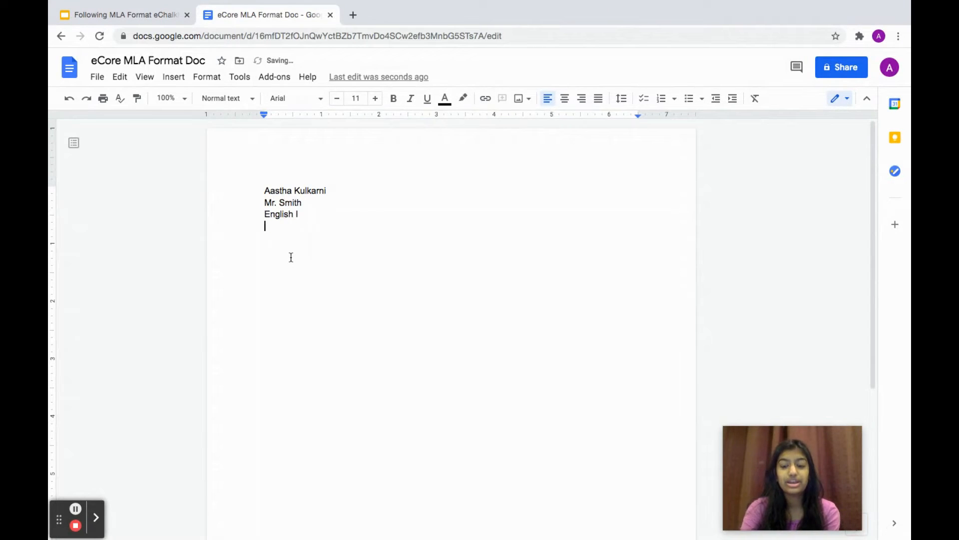
pyautogui.write('10')
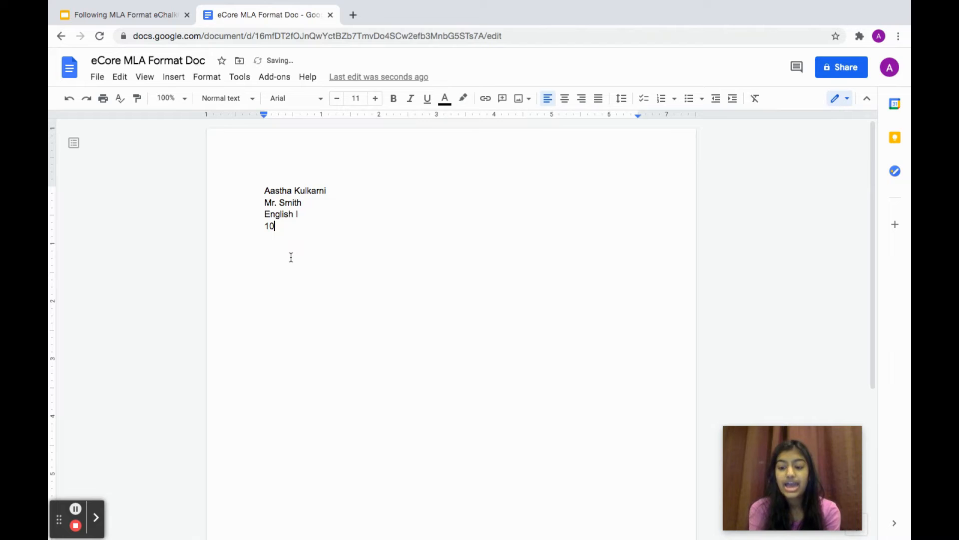
pyautogui.write(' May')
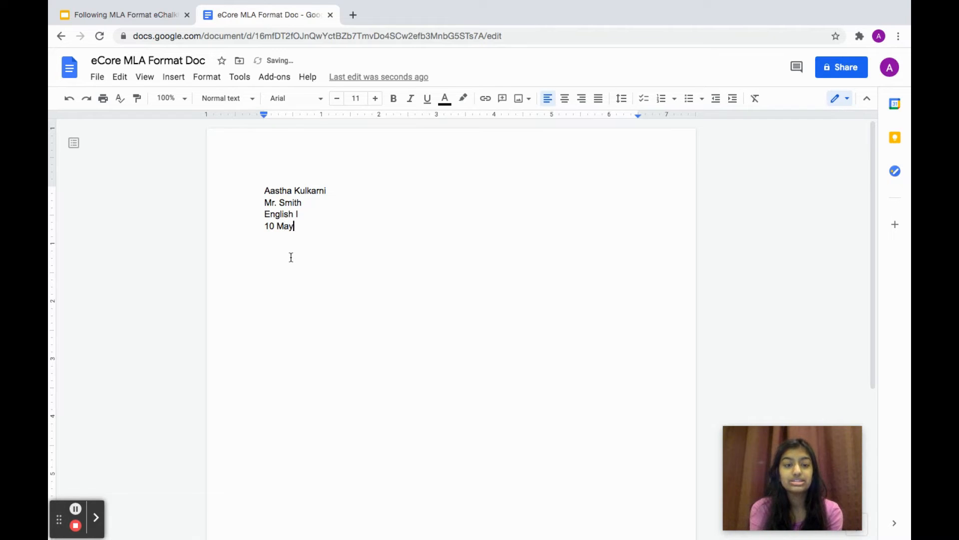
pyautogui.write(' 2')
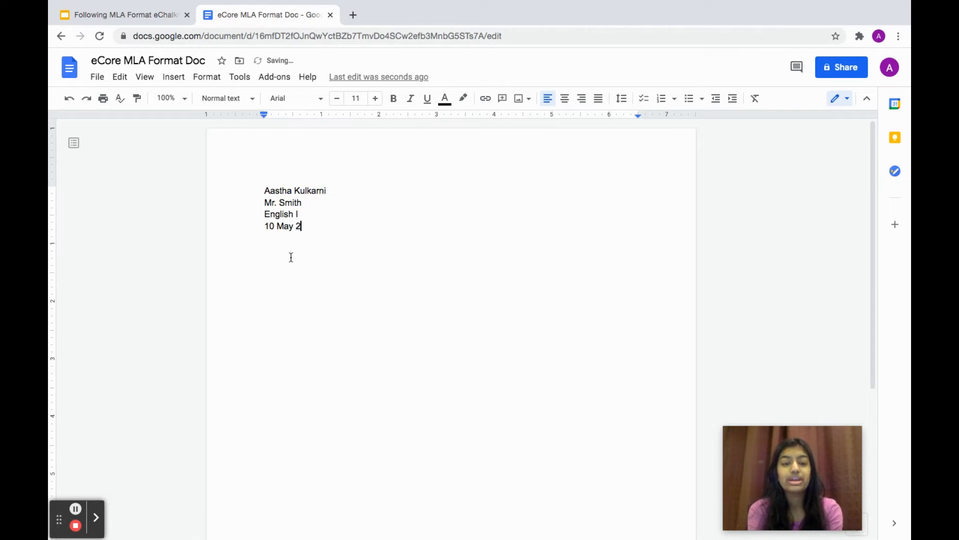
pyautogui.write('021')
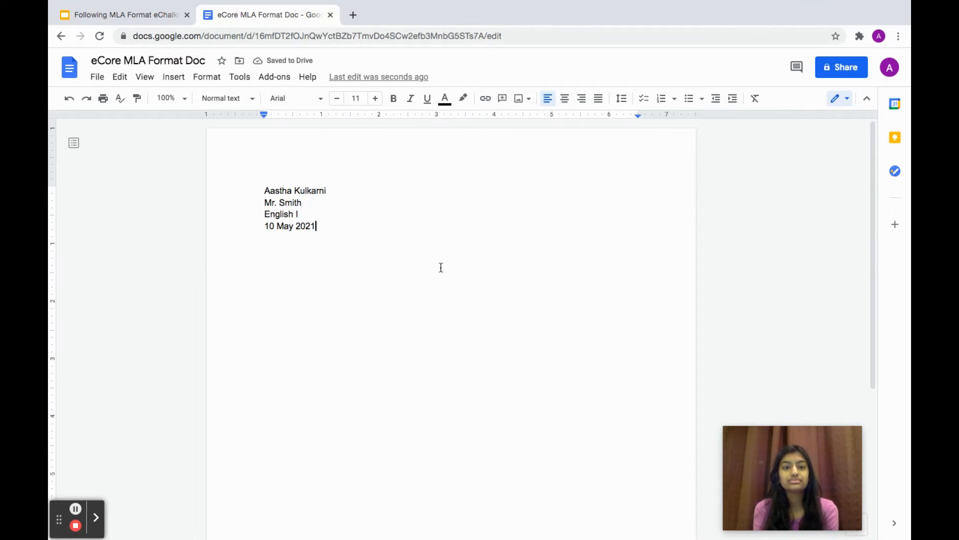
pyautogui.press('Return')
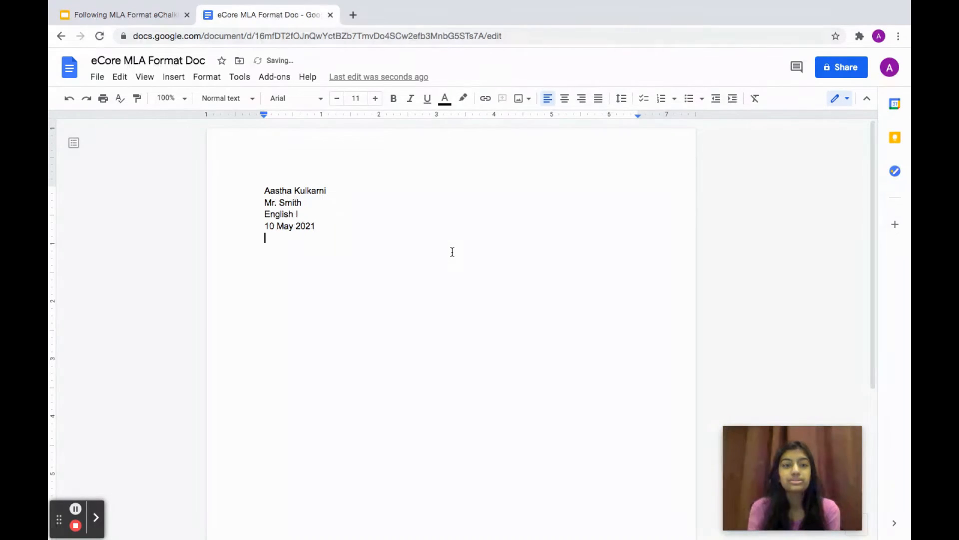
pyautogui.press('Tab')
pyautogui.press('BackSpace')
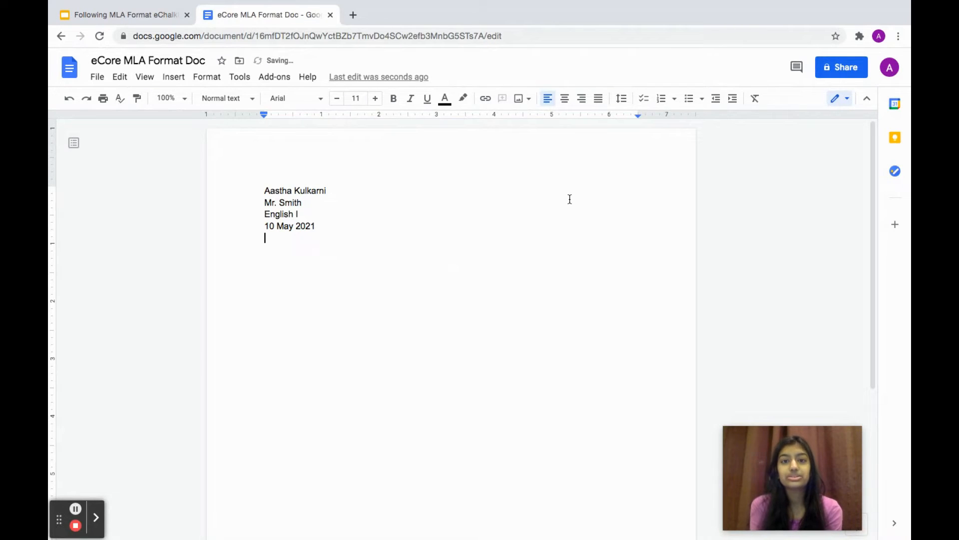
# - Center the empty line and type the title 'eCore MLA Format Doc'
pyautogui.click(565, 98)
pyautogui.write('eCore MLA Format Doc')
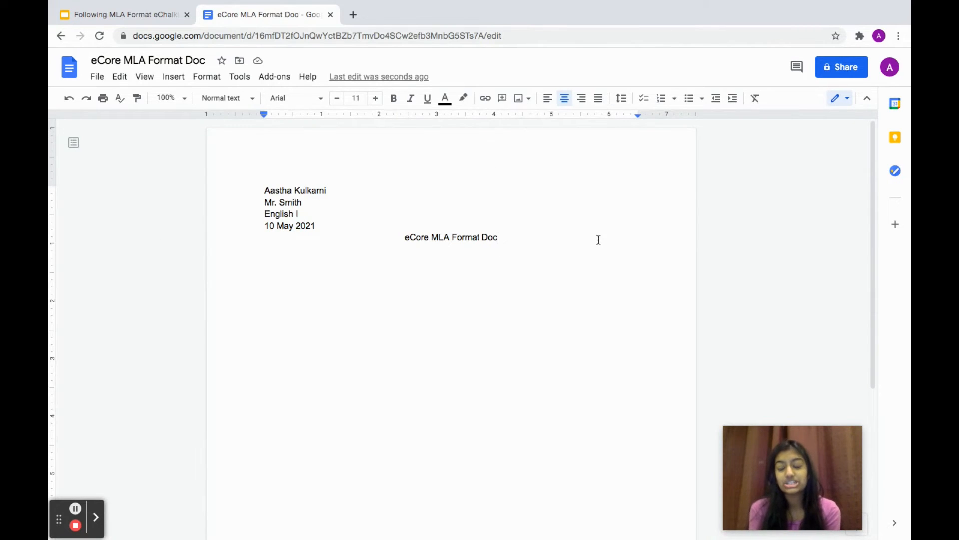
# - Set the selected heading block and title to Times New Roman, size 12
pyautogui.click(518, 242)
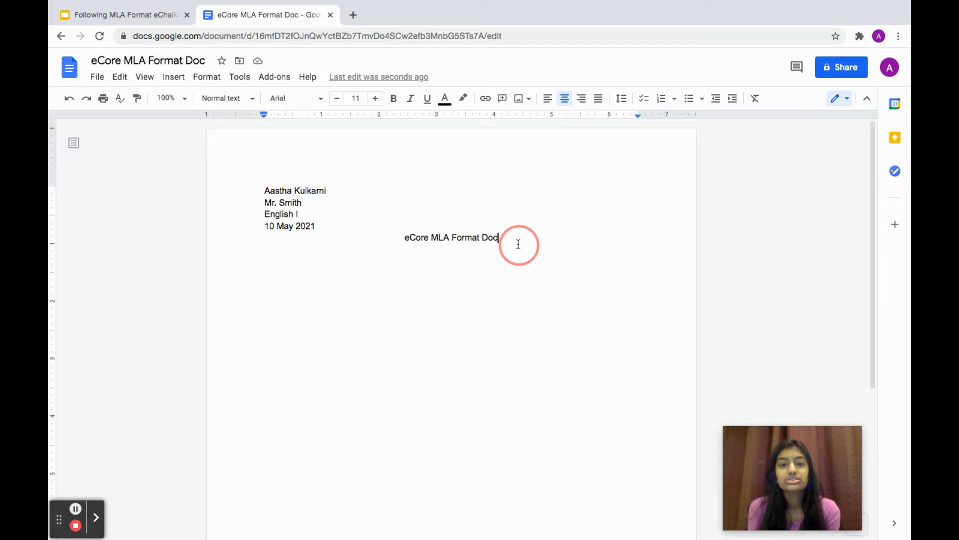
pyautogui.moveTo(439, 228); pyautogui.dragTo(257, 182)
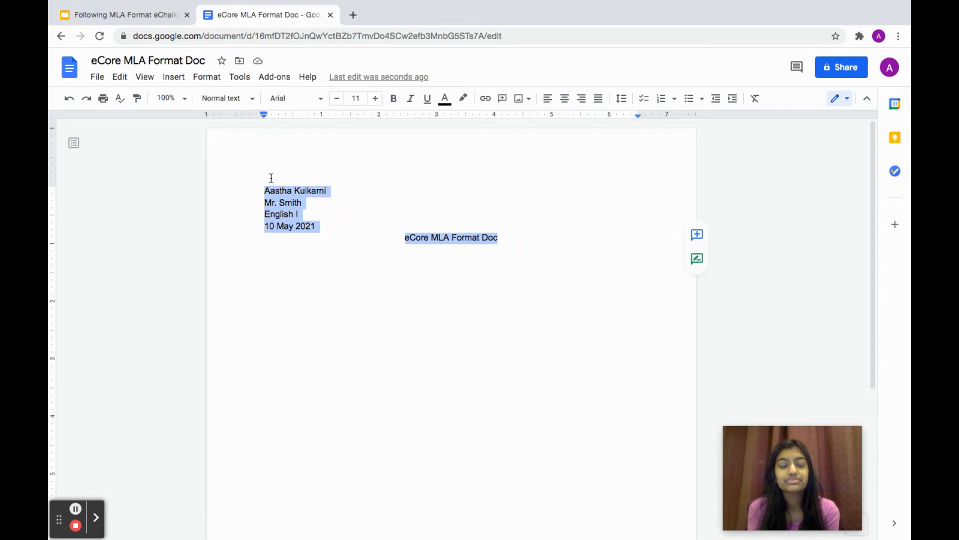
pyautogui.click(375, 99)
pyautogui.click(317, 99)
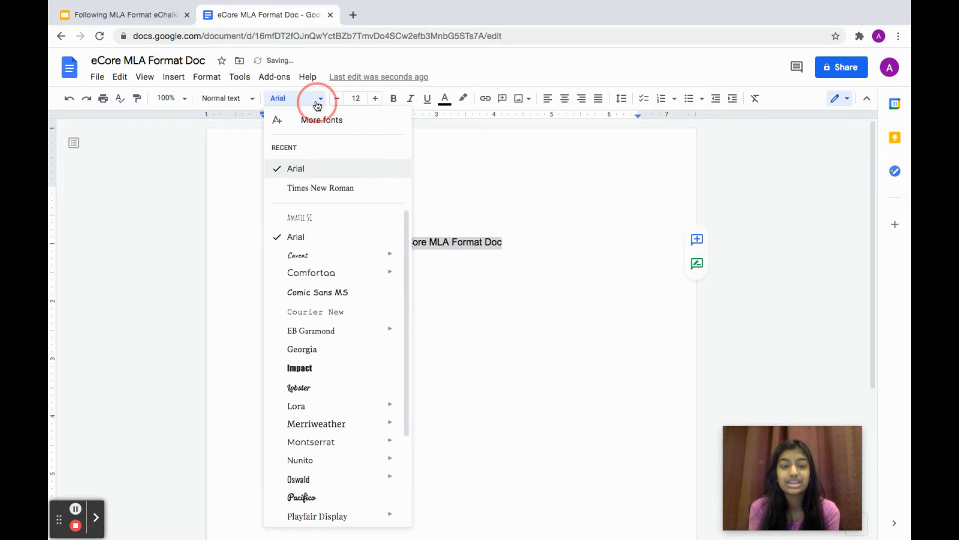
pyautogui.click(329, 192)
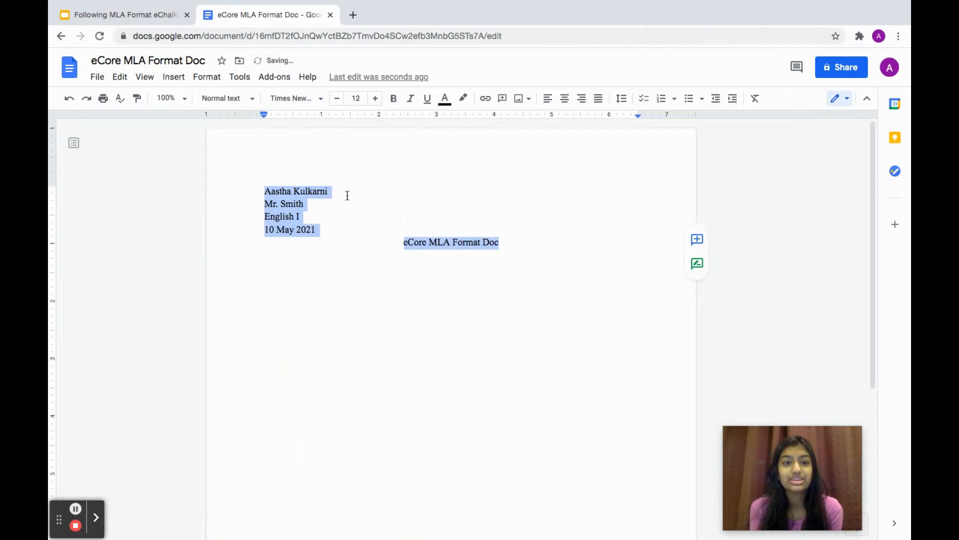
pyautogui.click(507, 244)
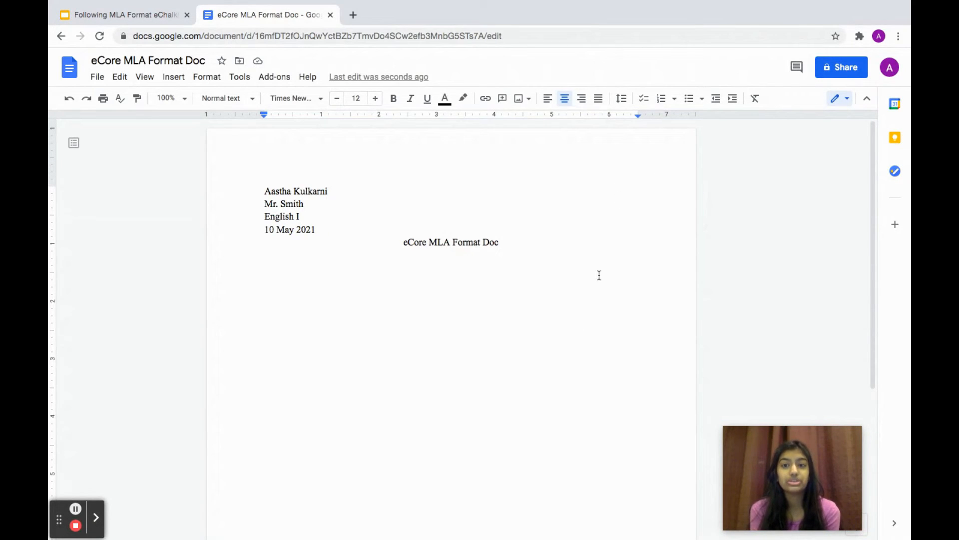
pyautogui.click(203, 79)
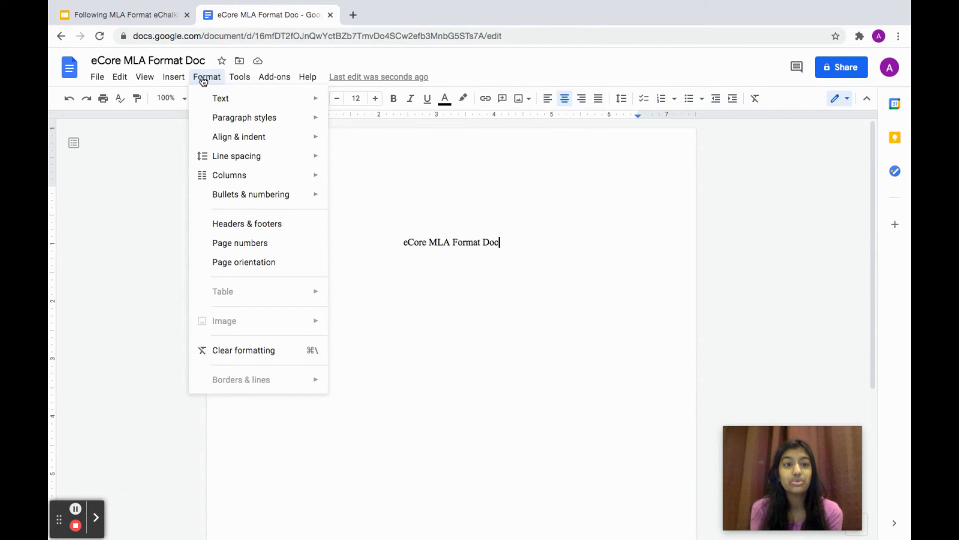
# - Add header page numbers and type the student's surname before the number
pyautogui.click(234, 245)
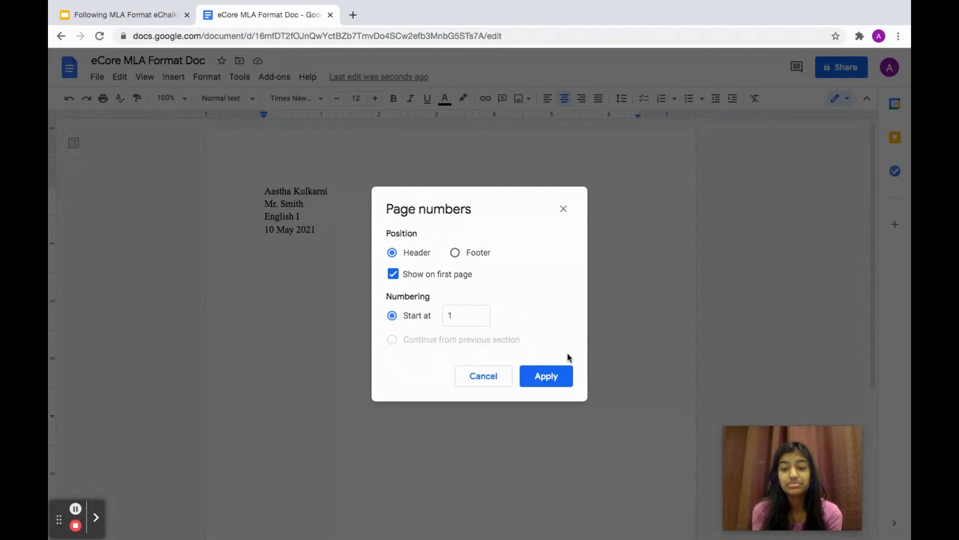
pyautogui.click(546, 375)
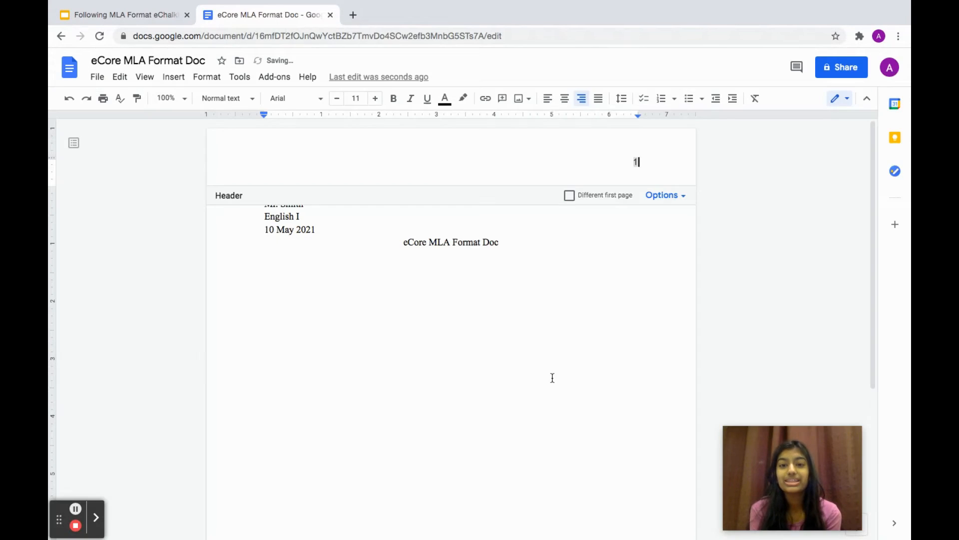
pyautogui.click(631, 161)
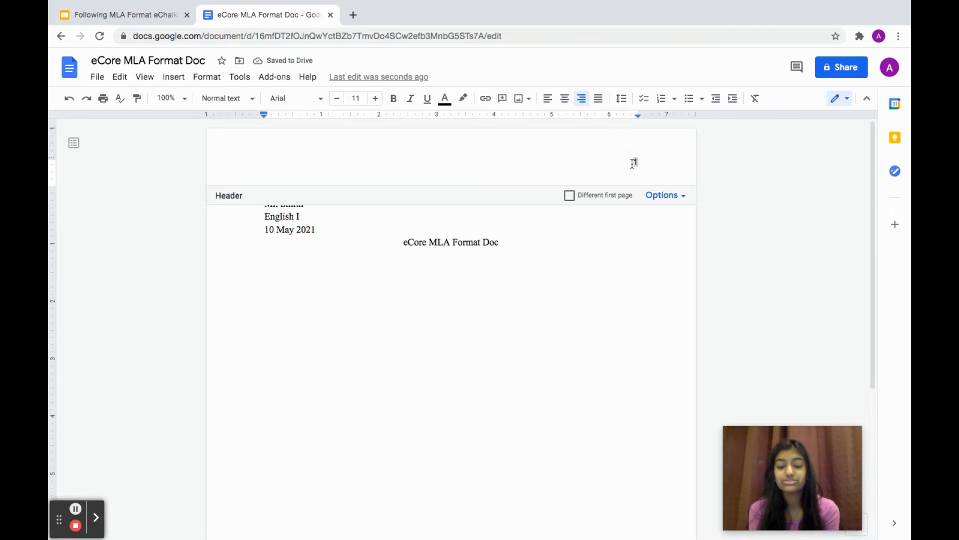
pyautogui.write('Kylkarni')
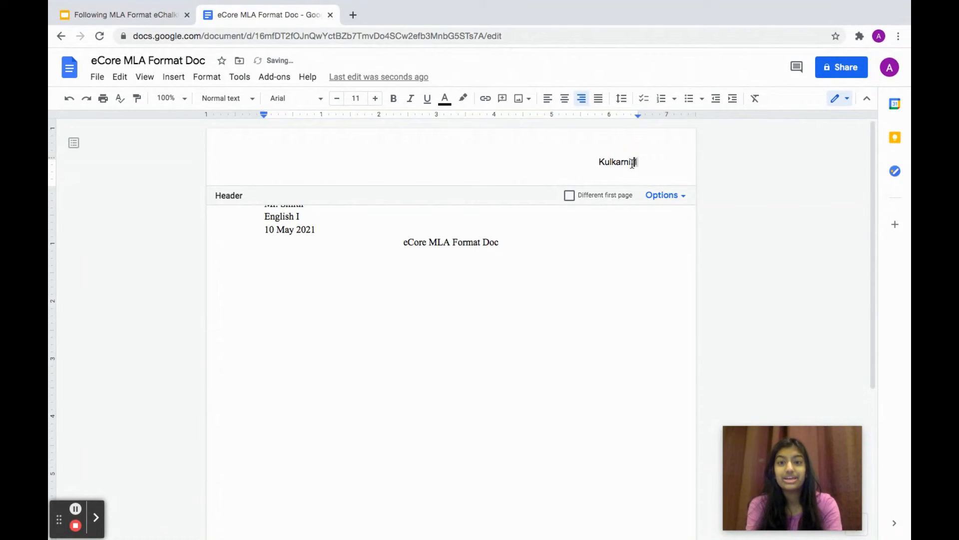
# - Reopen the header and select the surname and page number
pyautogui.click(613, 273)
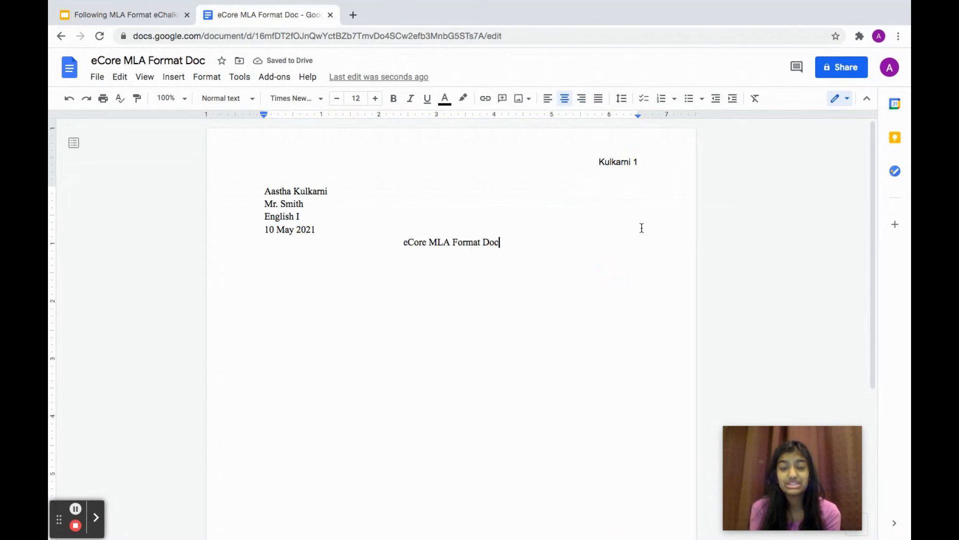
pyautogui.click(658, 161)
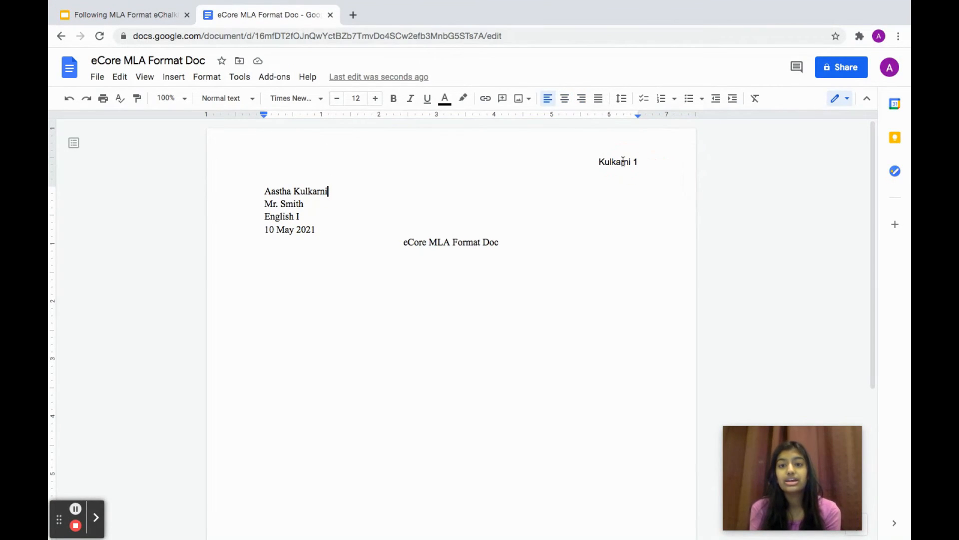
pyautogui.click(623, 161)
pyautogui.click(647, 161)
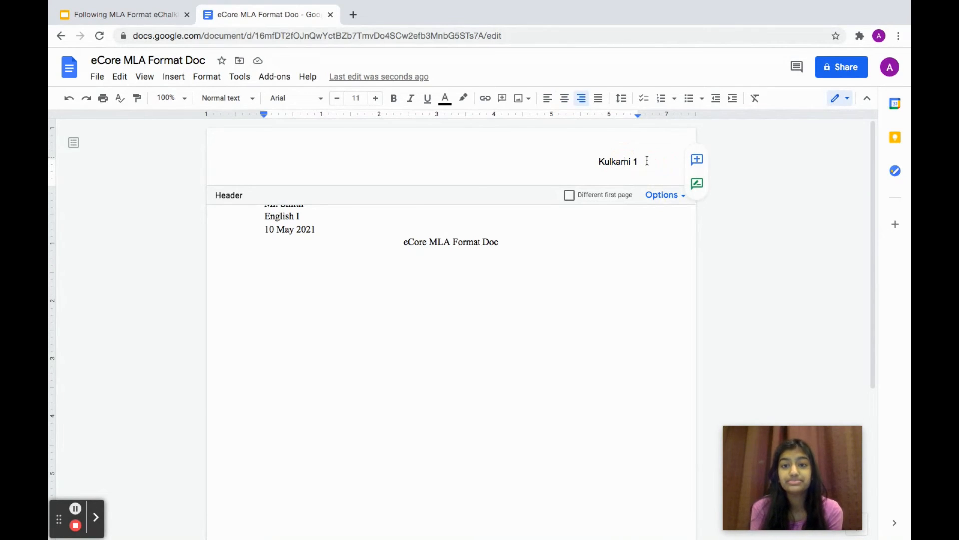
pyautogui.moveTo(647, 161); pyautogui.dragTo(569, 166)
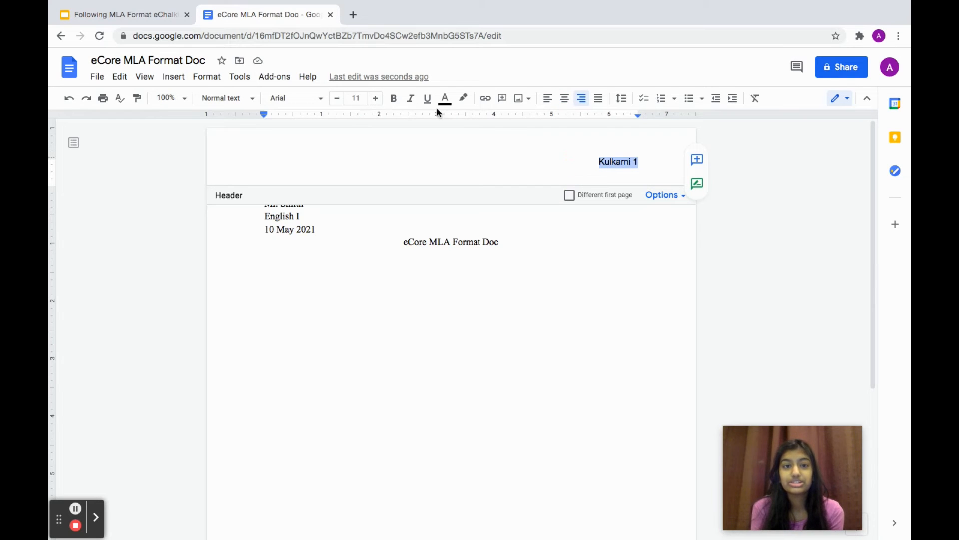
# - Set the header surname and page number to Times New Roman, size 12
pyautogui.click(376, 100)
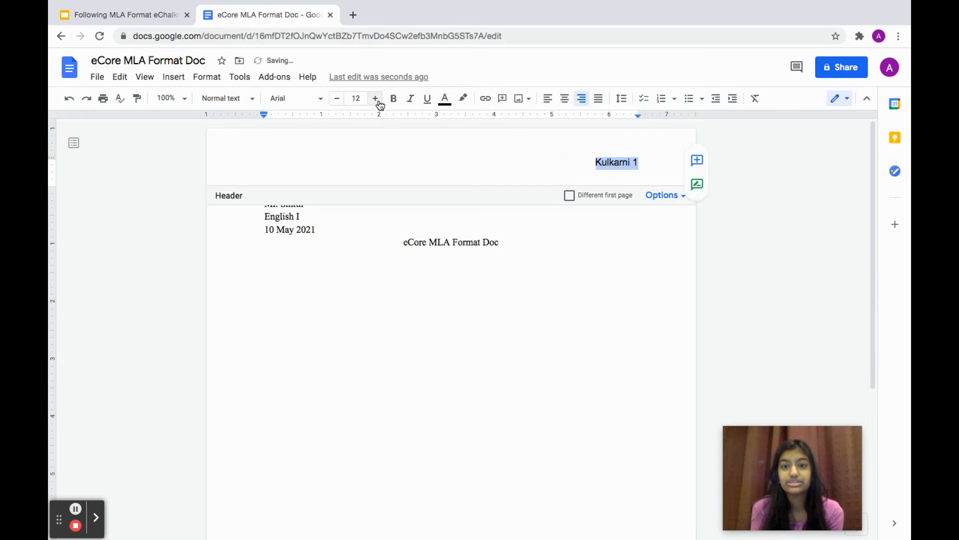
pyautogui.click(295, 100)
pyautogui.click(318, 167)
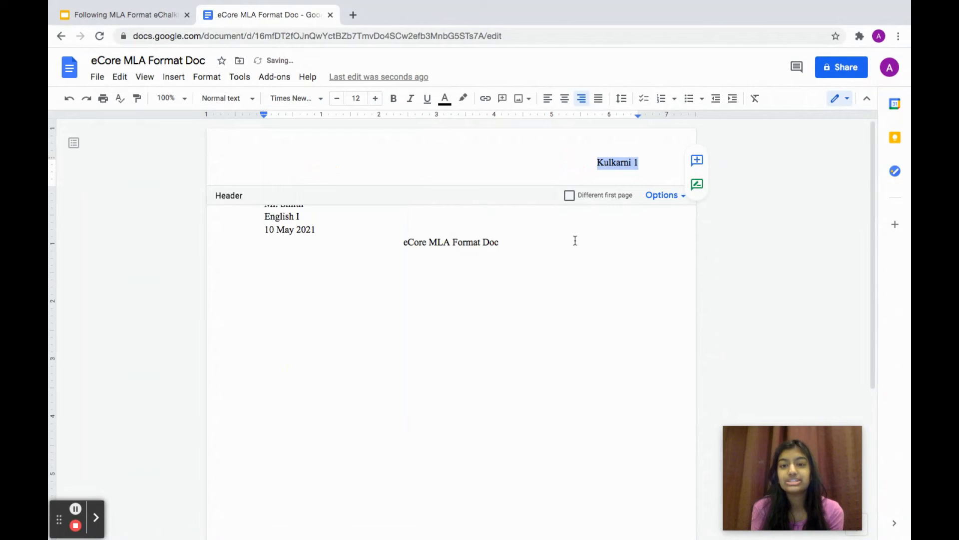
pyautogui.click(573, 259)
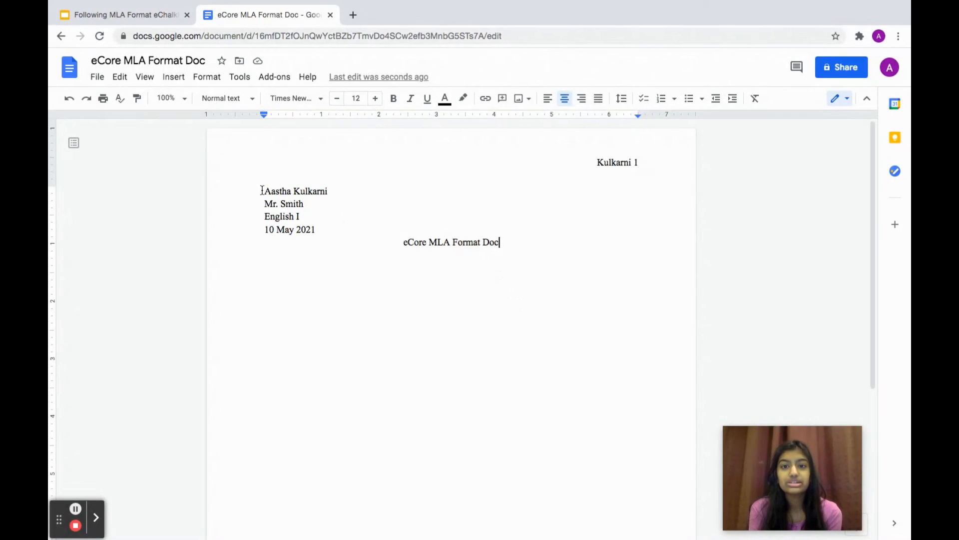
pyautogui.moveTo(262, 190); pyautogui.dragTo(560, 244)
# - Make the selected heading and title double-spaced
pyautogui.click(216, 86)
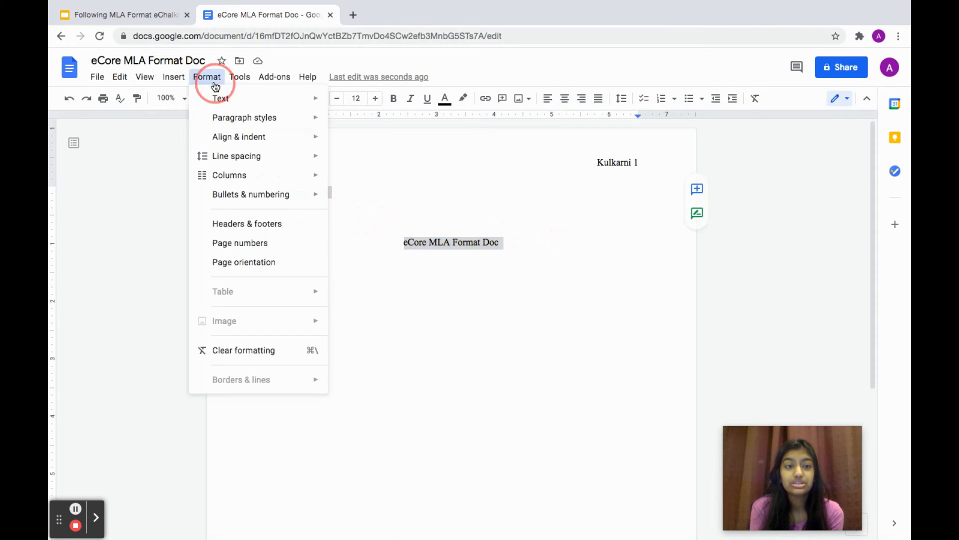
pyautogui.moveTo(235, 155)
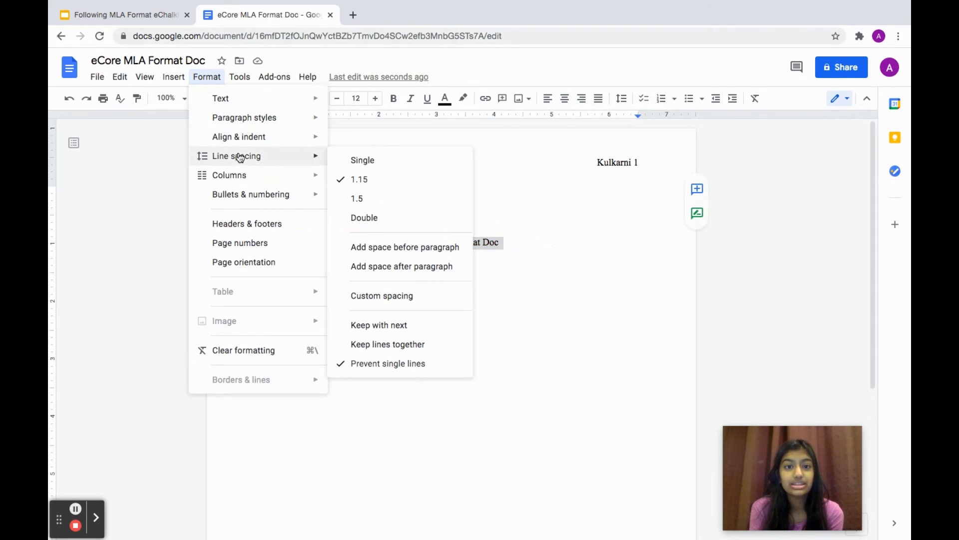
pyautogui.click(356, 220)
pyautogui.click(541, 287)
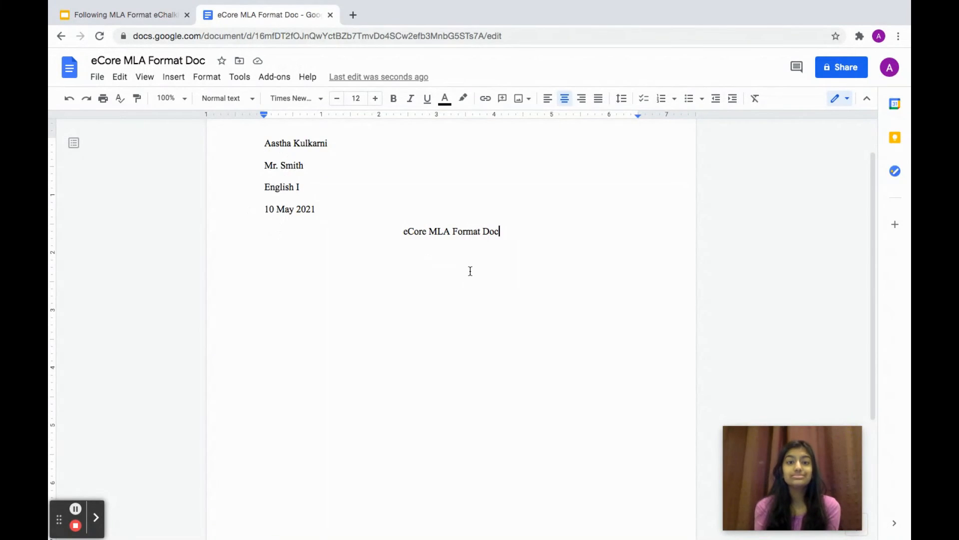
# - Add blank lines below the title to create a second page numbered 2
pyautogui.scroll(2, 470, 271)
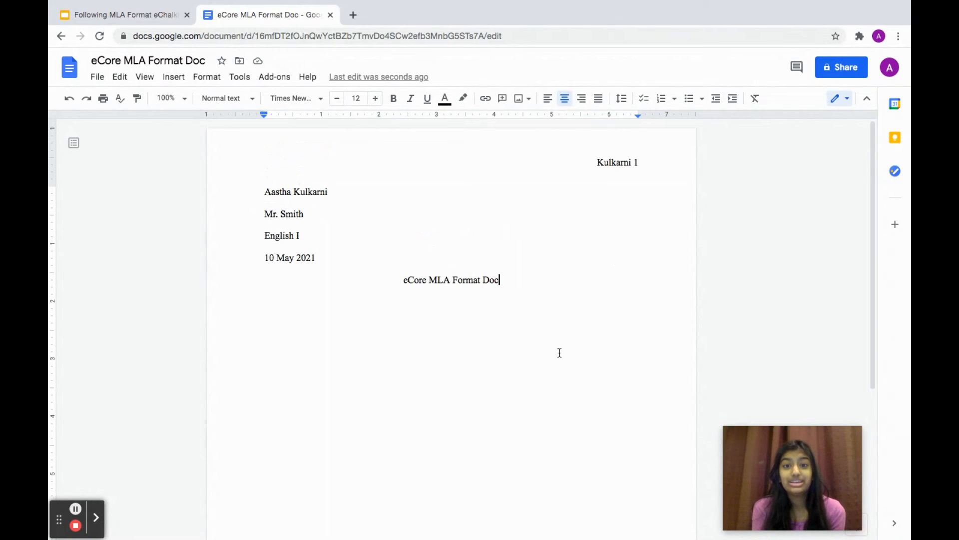
pyautogui.press('Return')
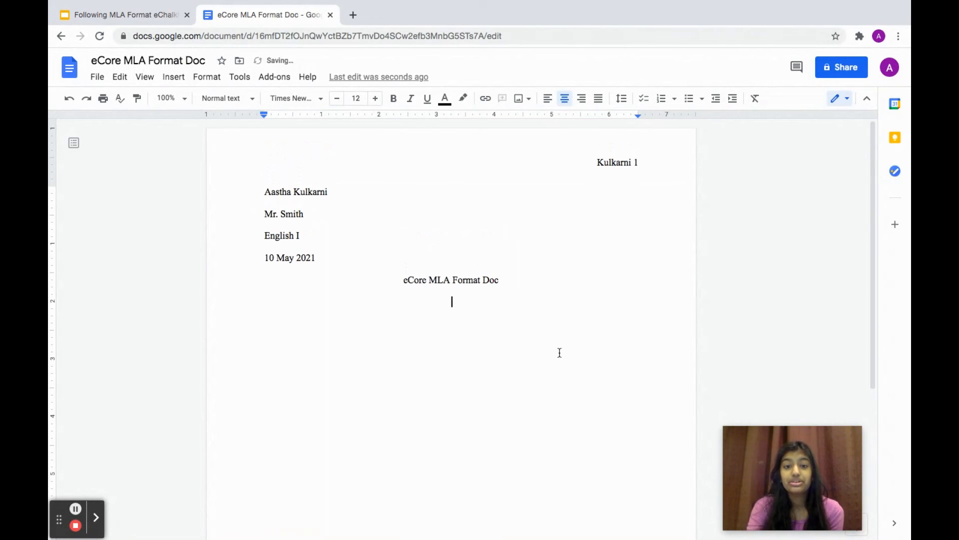
pyautogui.press('Return')
pyautogui.press('Return')
pyautogui.press('Return')
pyautogui.press('Return')
pyautogui.press('Return')
pyautogui.press('Return')
pyautogui.press('Return')
pyautogui.press('Return')
pyautogui.press('Return')
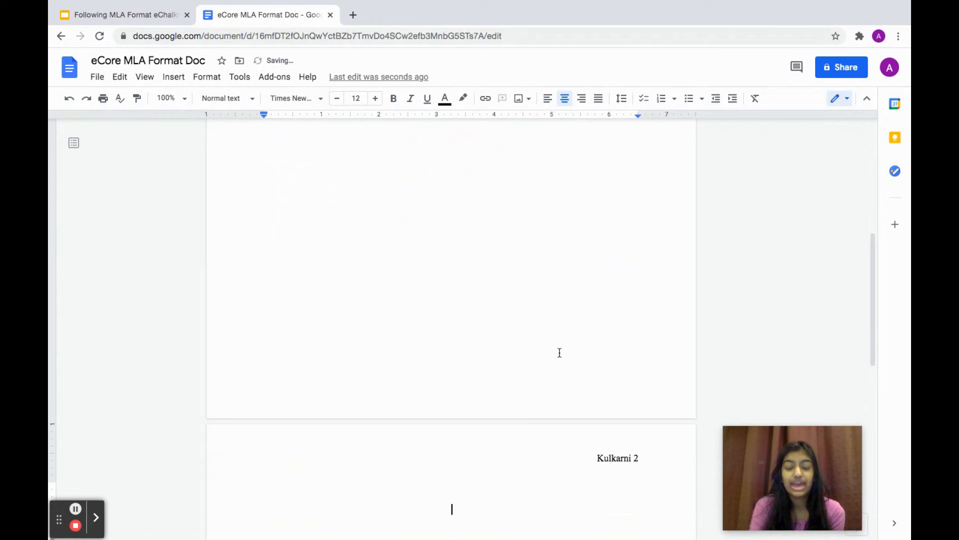
pyautogui.scroll(-2, 527, 413)
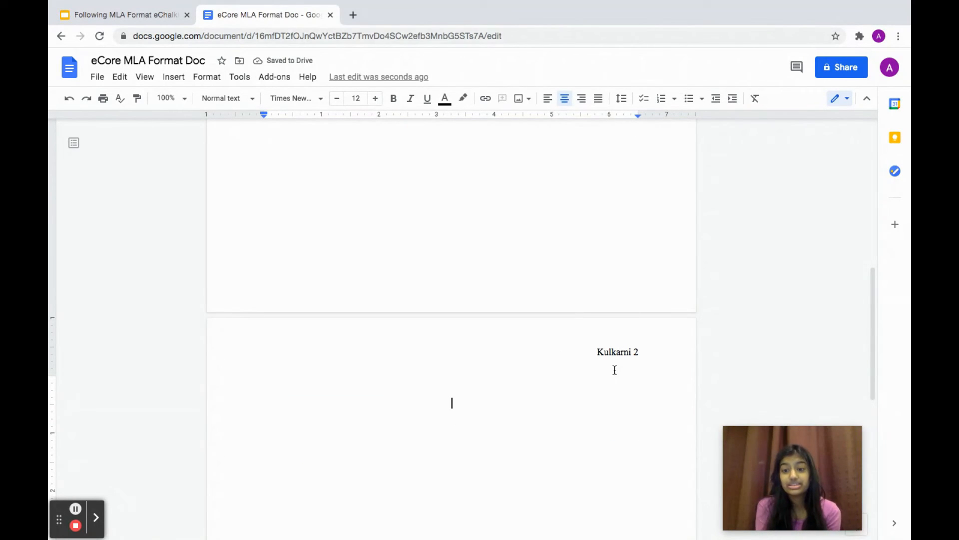
pyautogui.scroll(2, 614, 370)
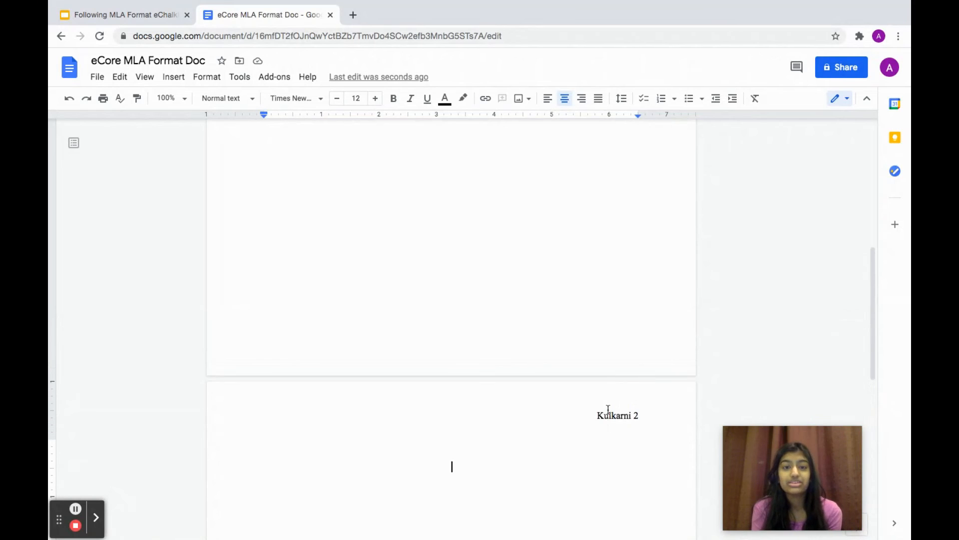
pyautogui.scroll(5, 608, 408)
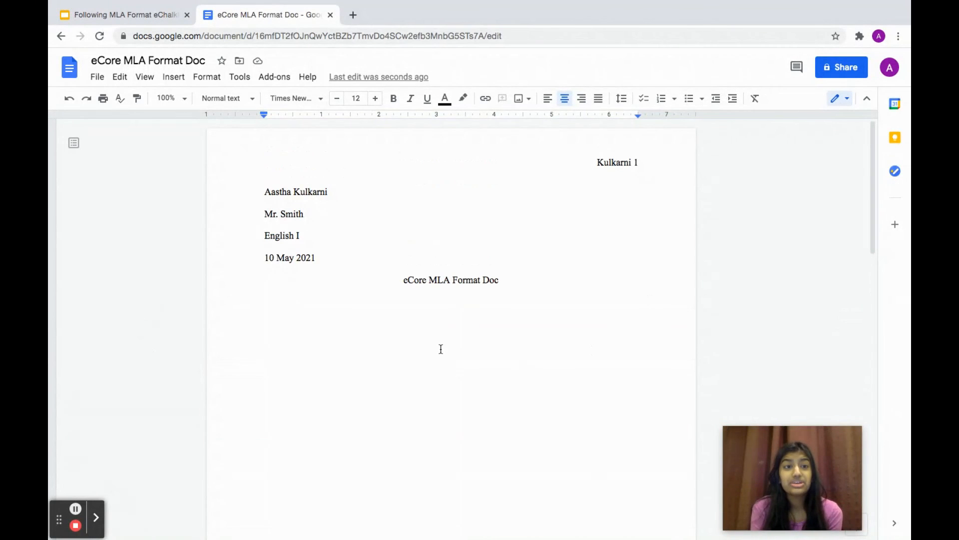